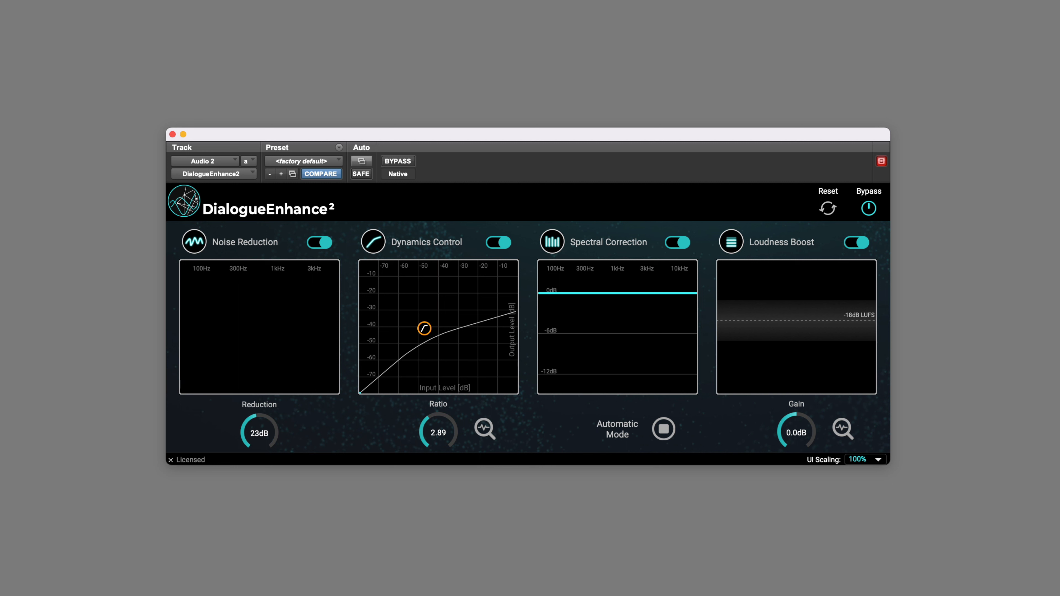
Switch off all four modules: Loudness Boost, Spectral Correction, Dynamics Control and Noise Reduction
left_click(857, 242)
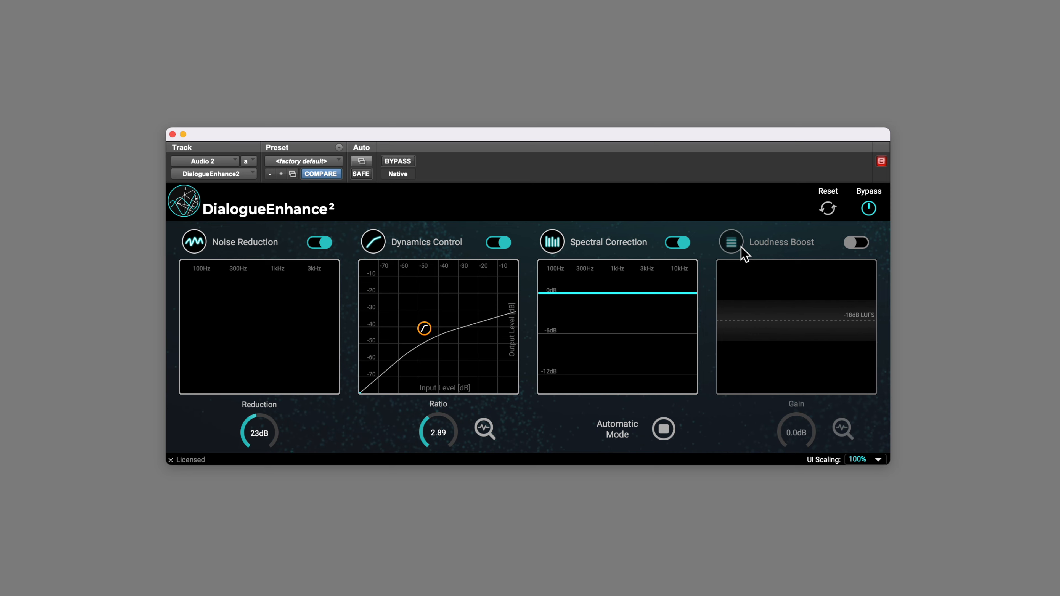
left_click(685, 243)
left_click(492, 243)
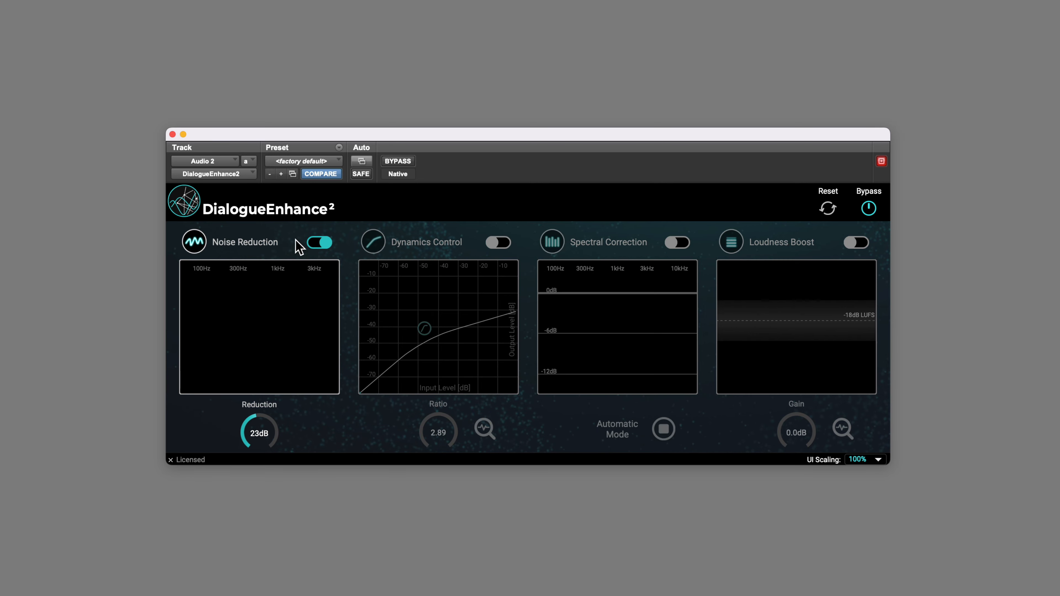
left_click(321, 243)
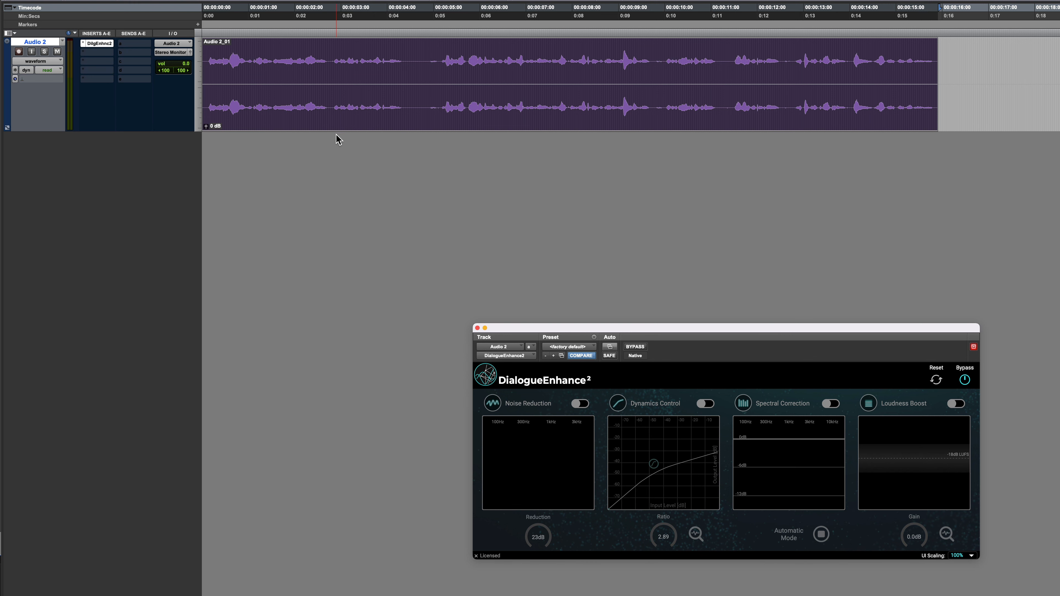
Start playback of the dialogue clip, enable Noise Reduction and set its reduction to 15 dB
left_click(213, 383)
key("space")
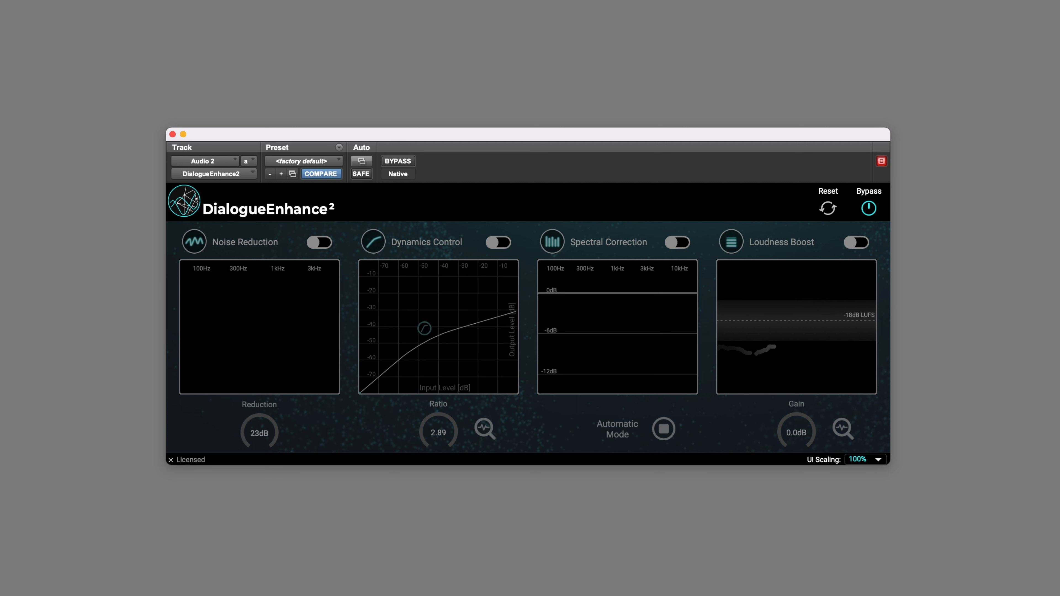
left_click(325, 243)
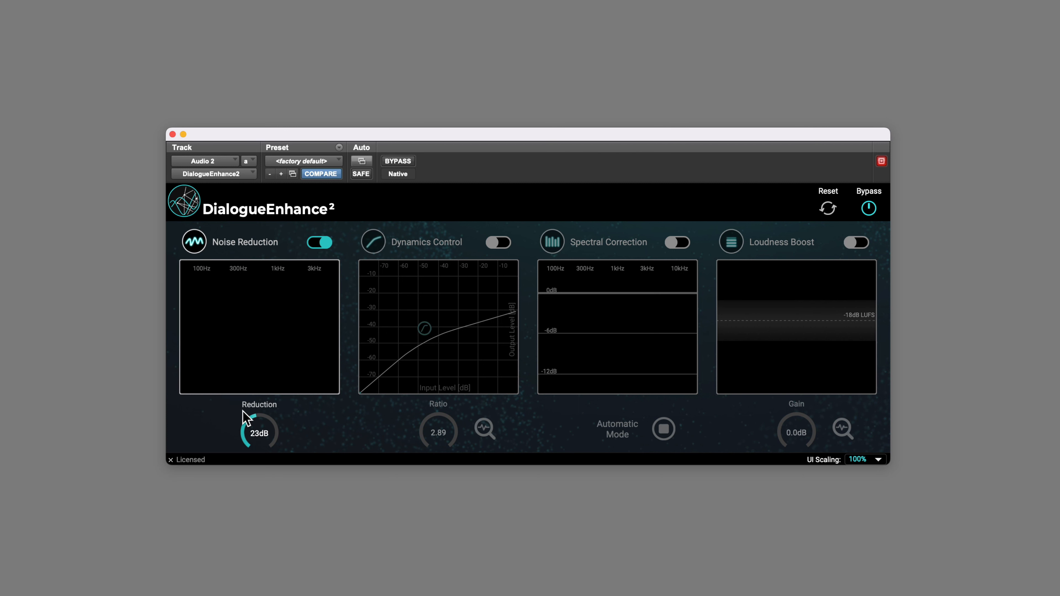
left_click_drag(227, 445, 210, 478)
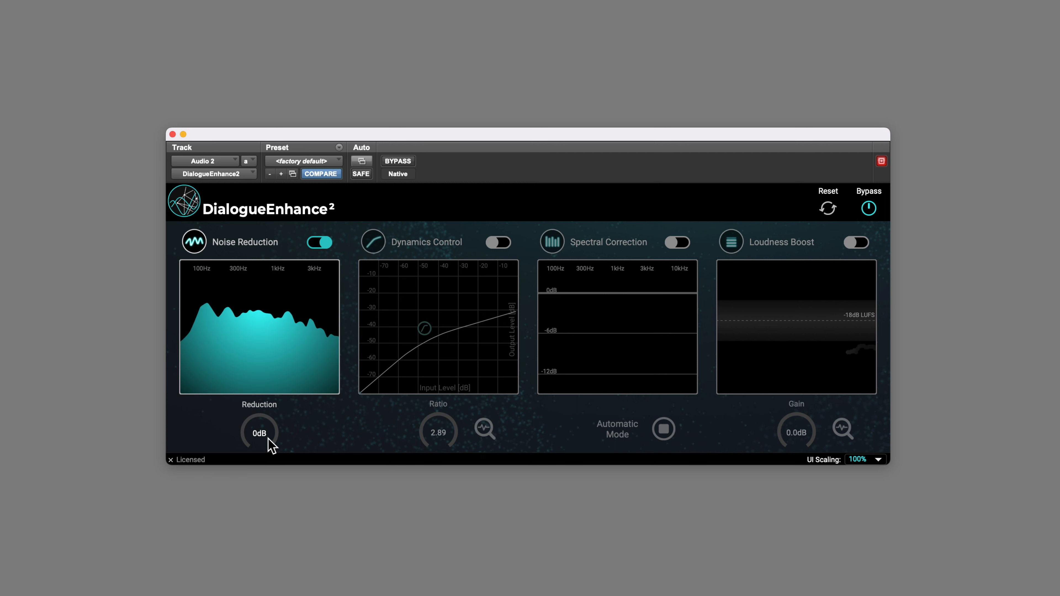
left_click_drag(268, 445, 268, 385)
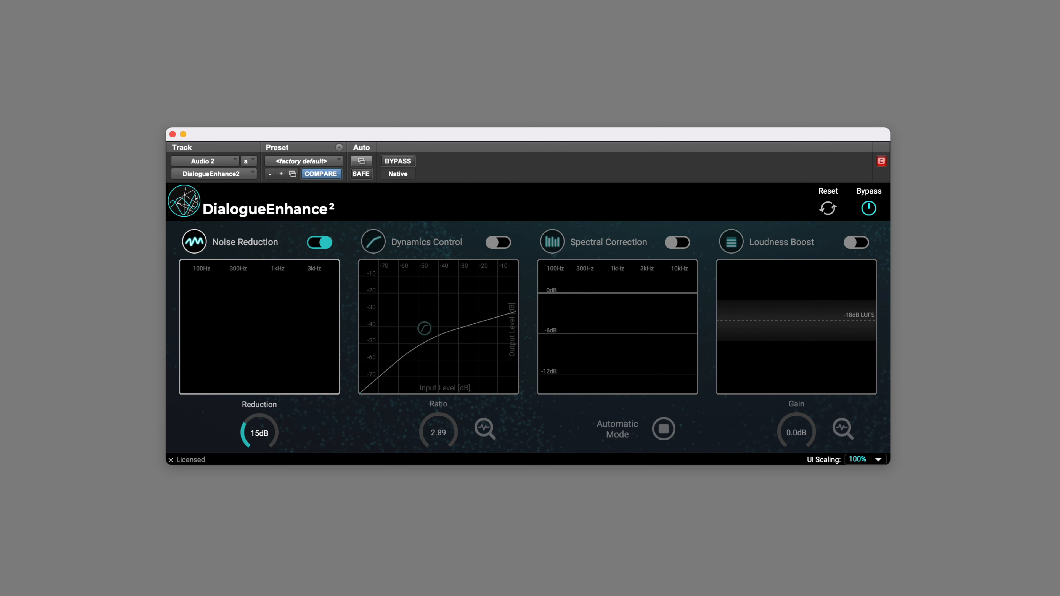
Enable Dynamics Control with Automatic Mode, then switch it off again to compare during playback
left_click(503, 243)
left_click(484, 429)
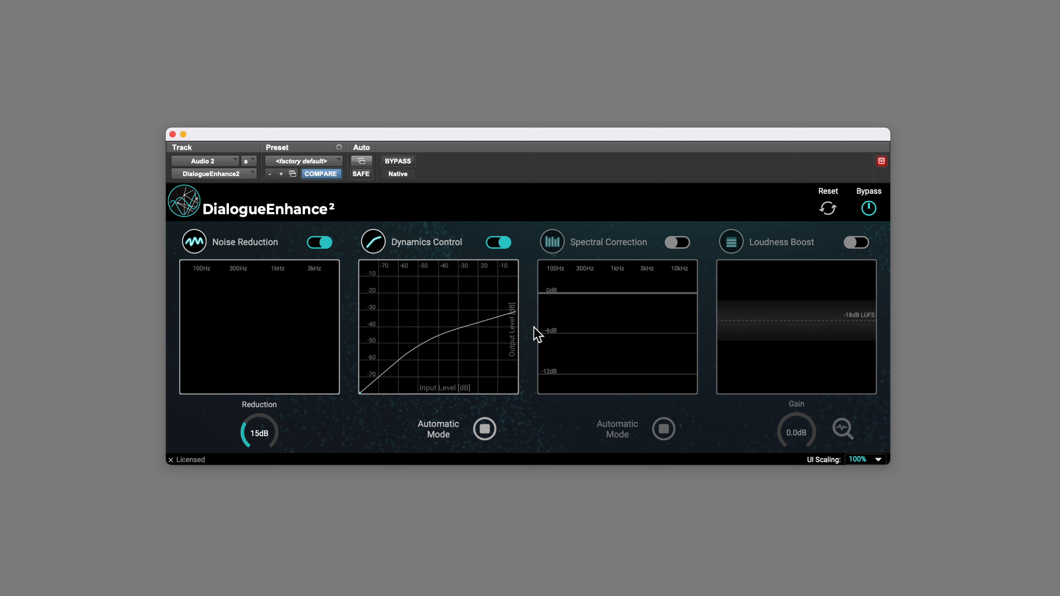
left_click(501, 243)
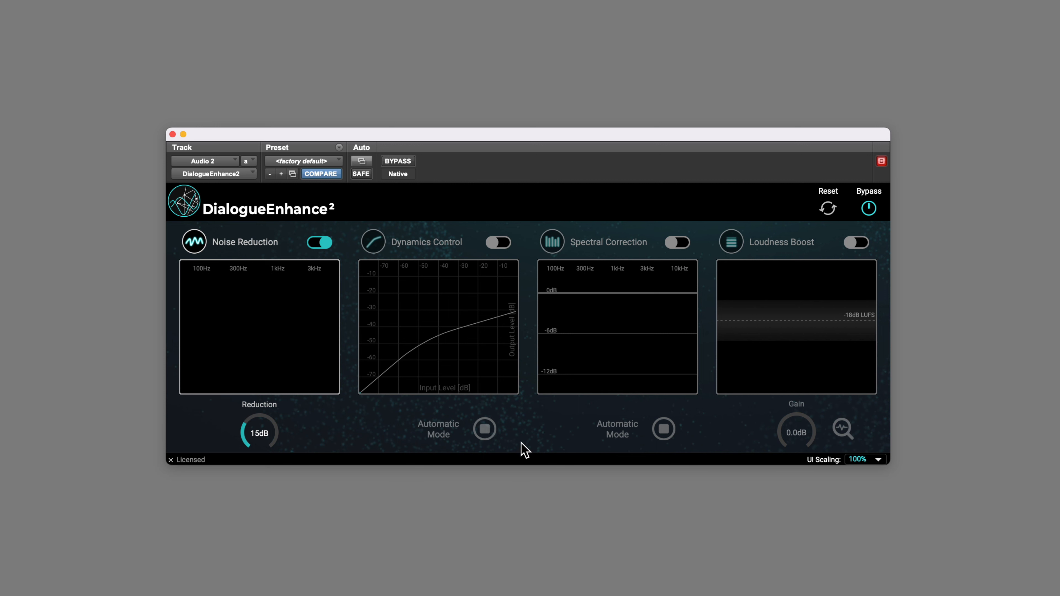
key("space")
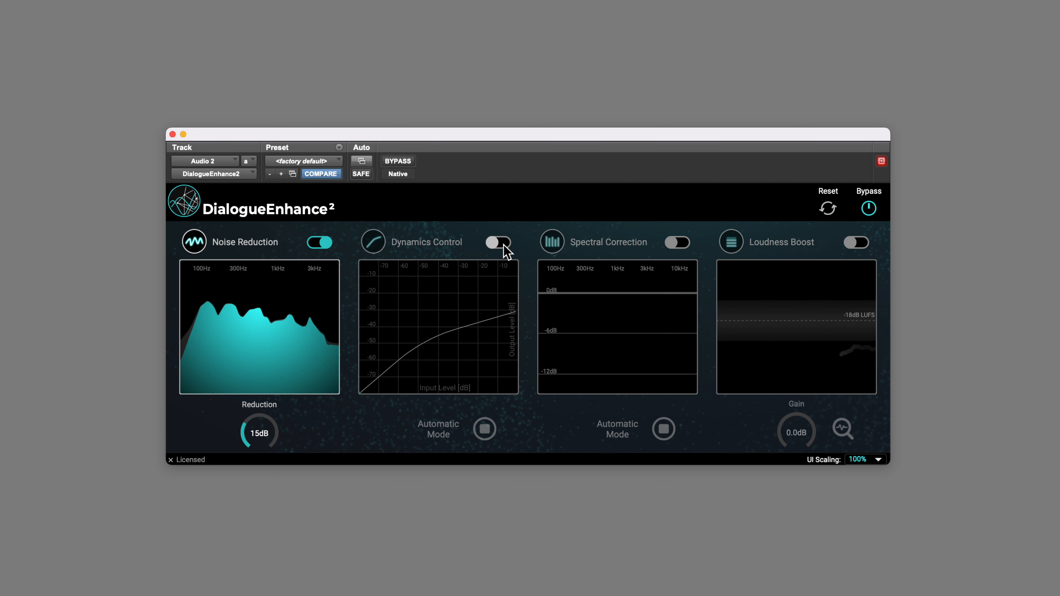
Re-enable Dynamics Control with its Automatic Mode switched off
left_click(503, 244)
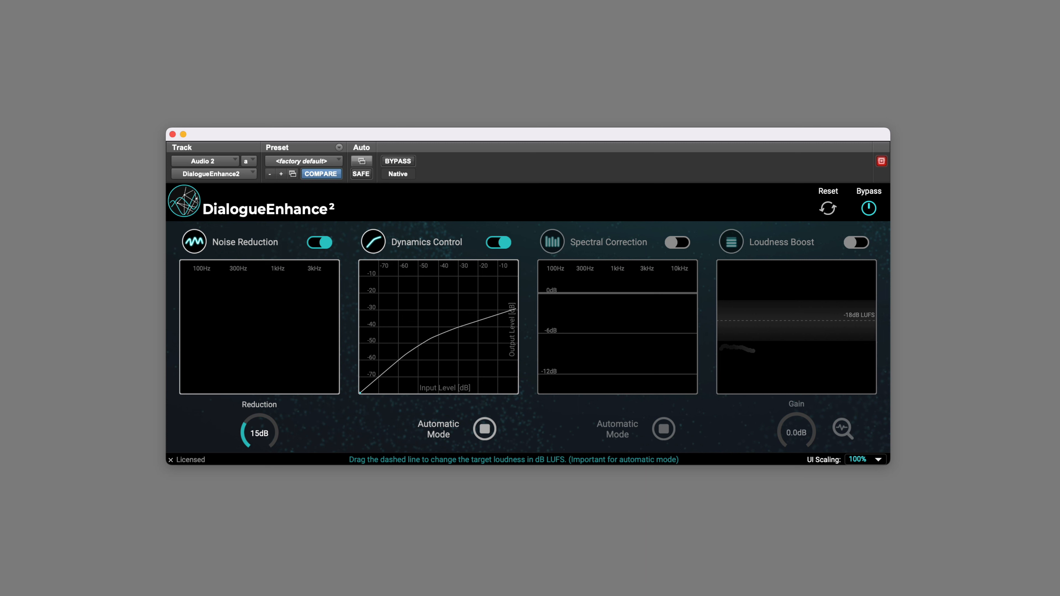
left_click(484, 430)
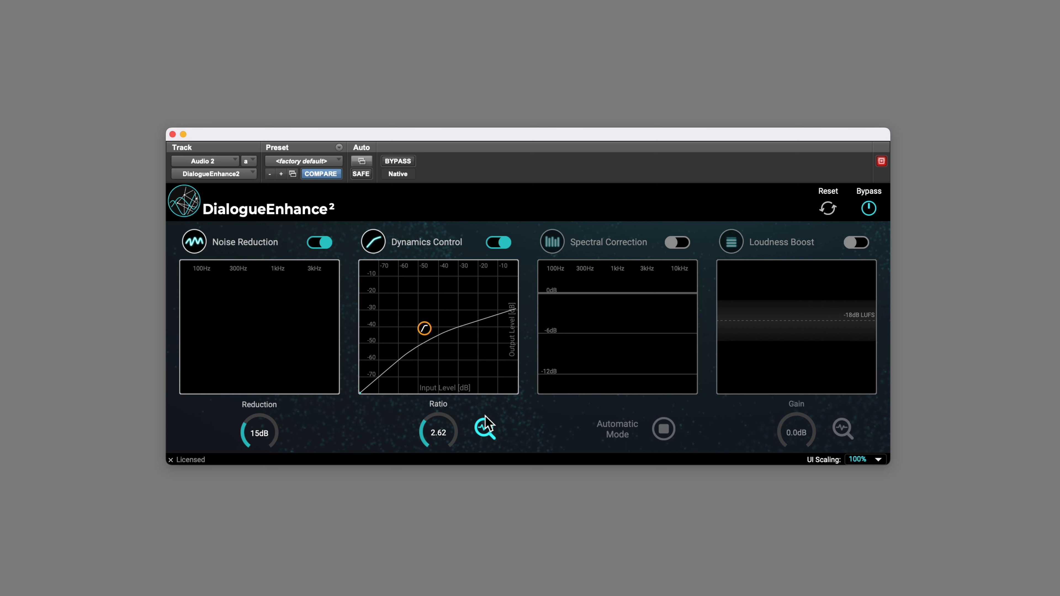
Play back while moving the compressor's threshold handle and setting the ratio to 3.18
left_click_drag(450, 422, 438, 431)
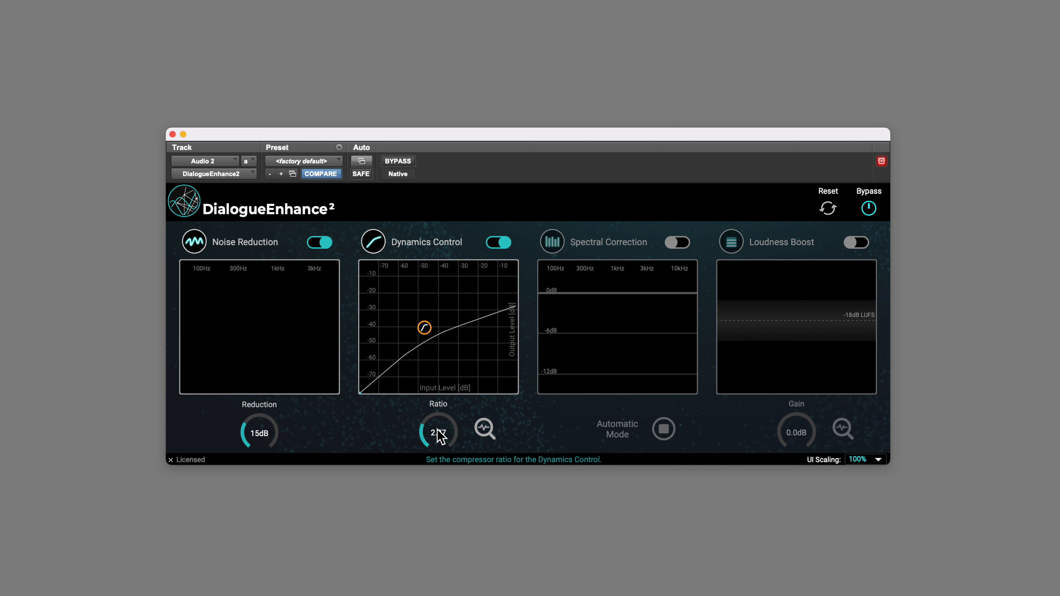
left_click_drag(425, 328, 445, 346)
key("space")
left_click_drag(431, 440, 431, 399)
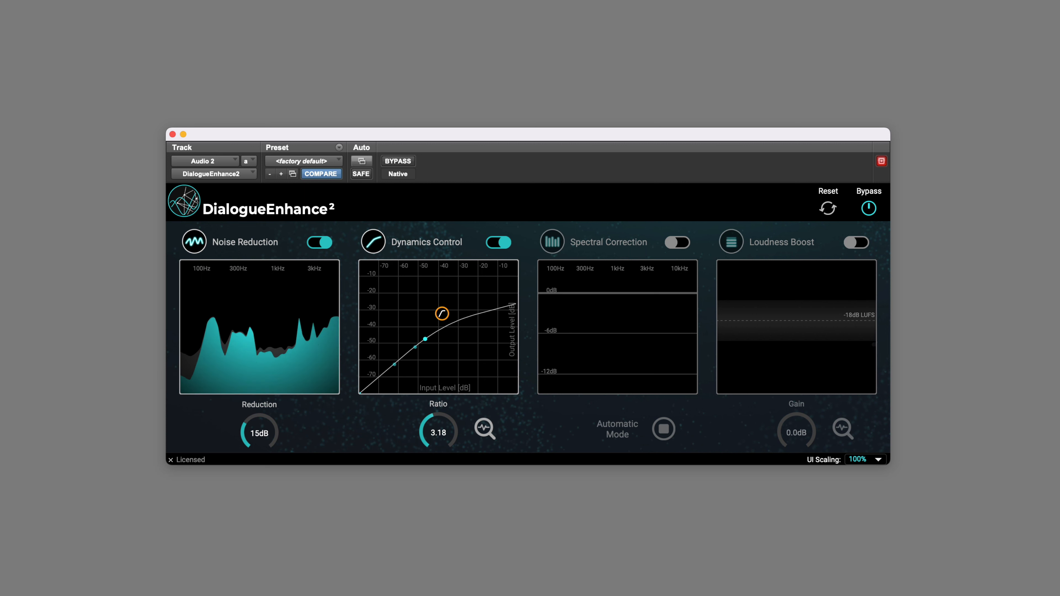
Enable Spectral Correction, switch it to manual mode and drag the low-shelf and peak filter handles
left_click(679, 242)
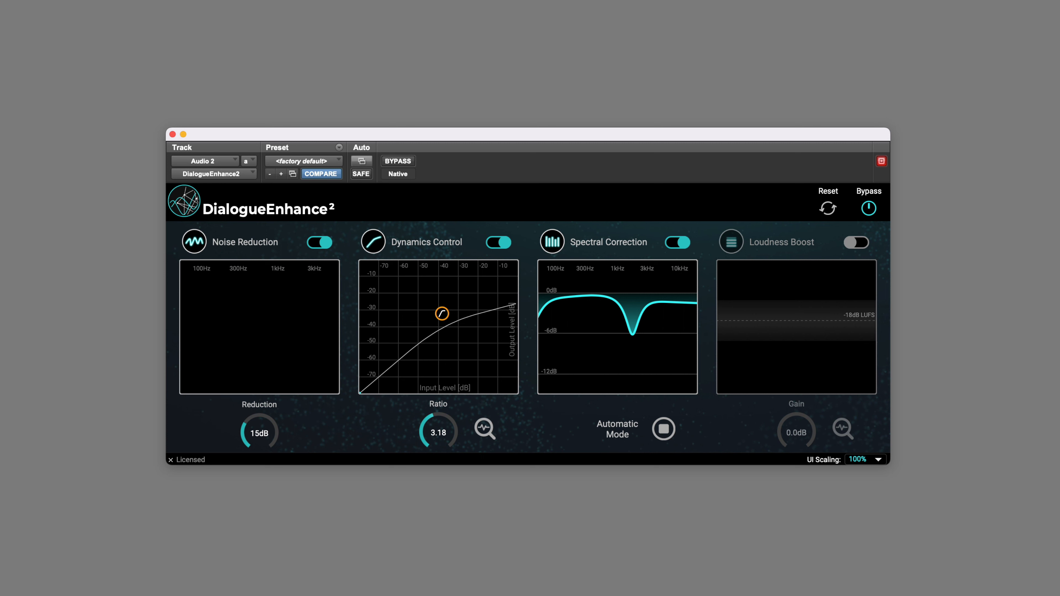
left_click(664, 431)
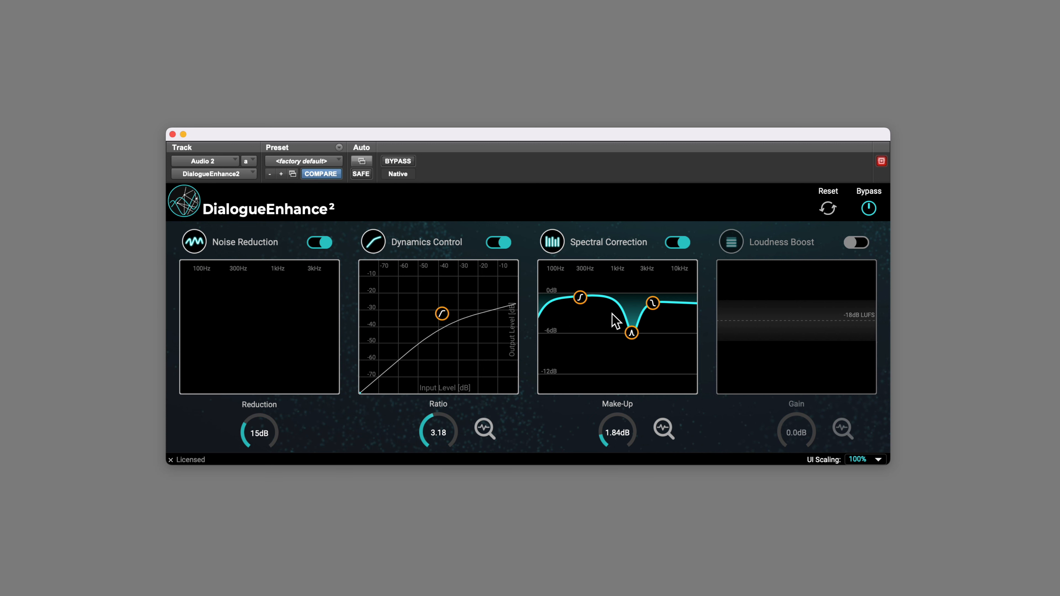
mouse_move(579, 298)
left_mouse_down()
mouse_move(583, 315)
mouse_move(581, 302)
left_mouse_up()
mouse_move(632, 334)
left_mouse_down()
mouse_move(604, 336)
mouse_move(618, 339)
left_mouse_up()
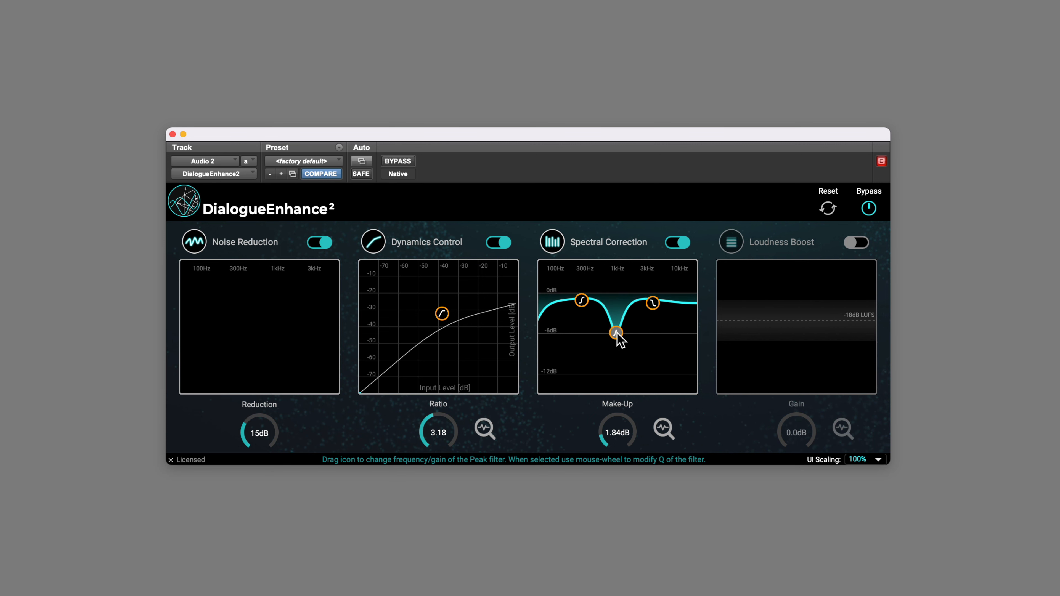
Adjust the peak filter's bandwidth by scrolling over its handle
scroll(619, 333, "up", 5)
scroll(619, 333, "down", 7)
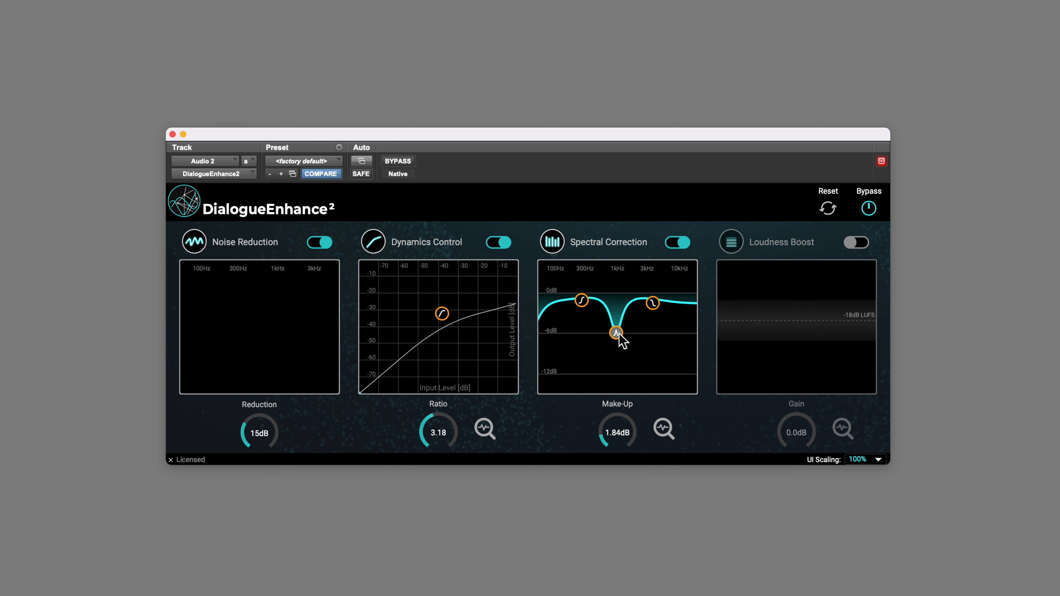
scroll(619, 334, "up", 3)
scroll(619, 334, "down", 6)
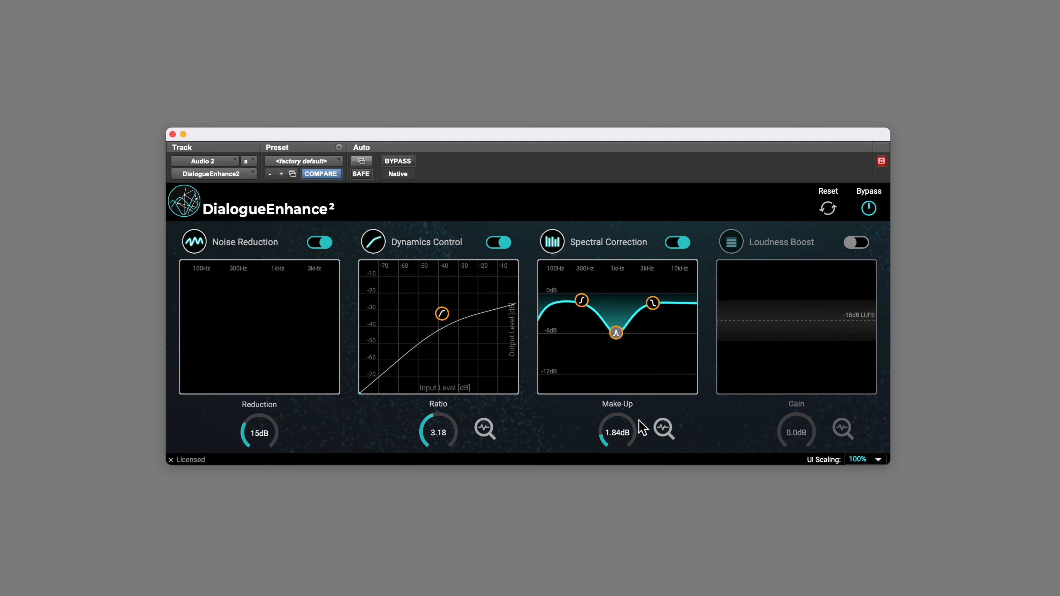
Nudge the make-up gain and return Spectral Correction to Automatic Mode
mouse_move(623, 437)
left_mouse_down()
mouse_move(628, 407)
mouse_move(621, 426)
left_mouse_up()
left_click(665, 430)
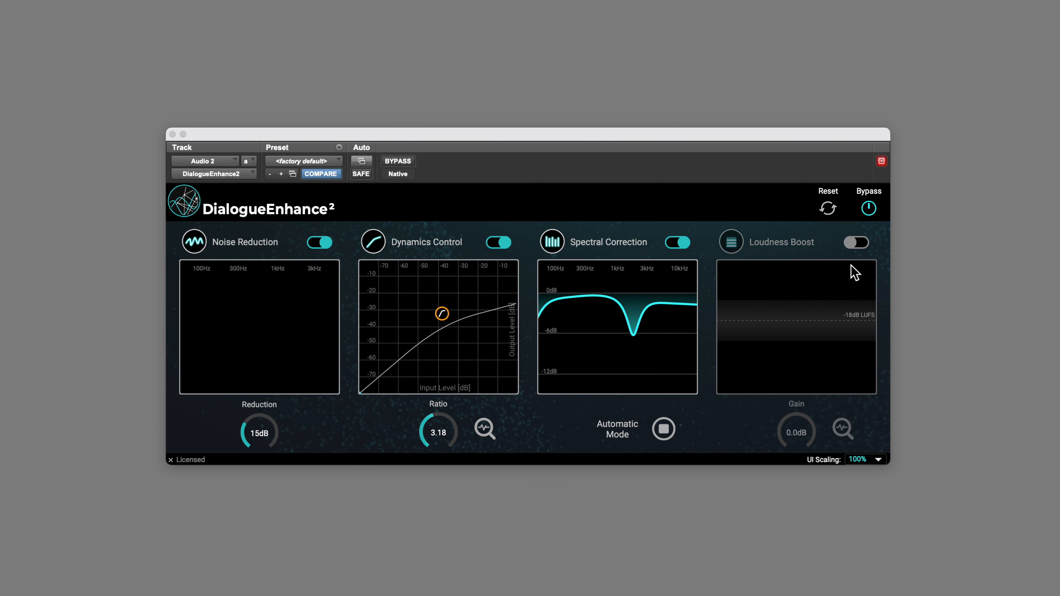
Enable Loudness Boost in Automatic Mode and set the target loudness to -15 dB LUFS
left_click(857, 243)
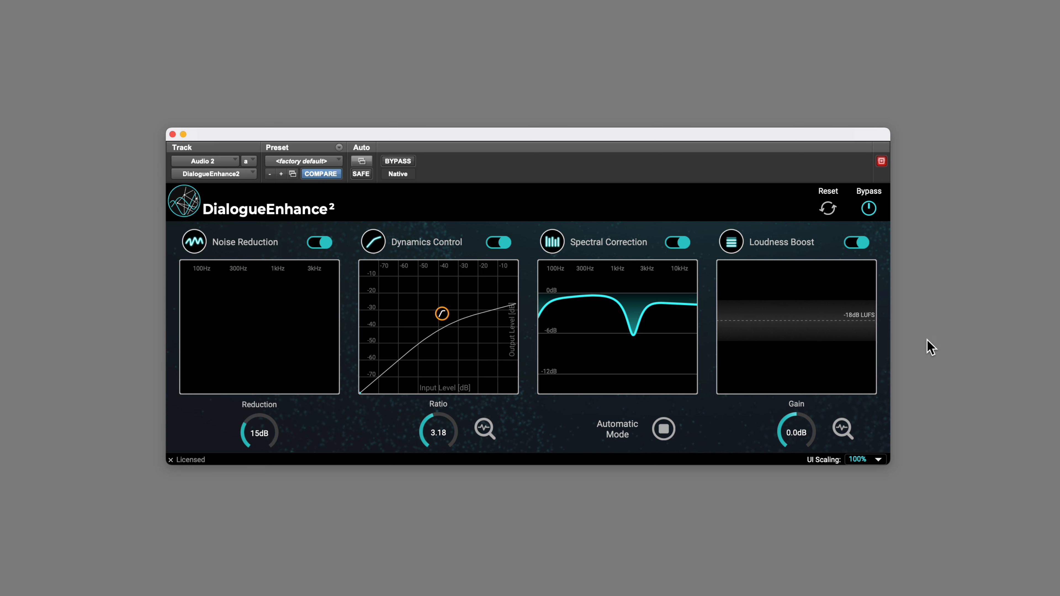
left_click(843, 428)
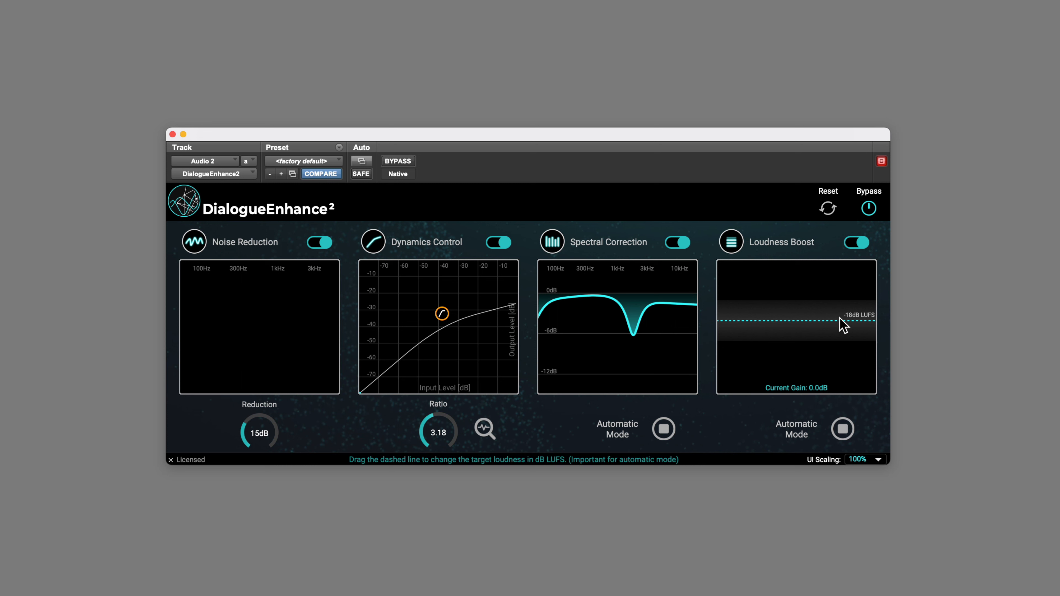
left_click_drag(839, 317, 839, 308)
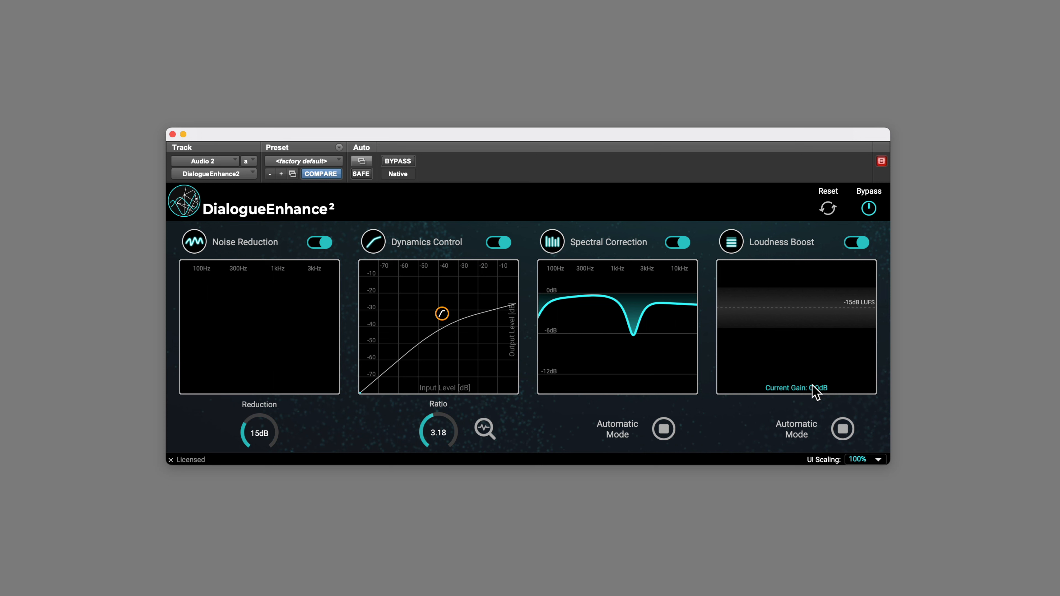
Play back the clip to let the gain adapt, then toggle Loudness Boost's Automatic Mode off and back on
key("space")
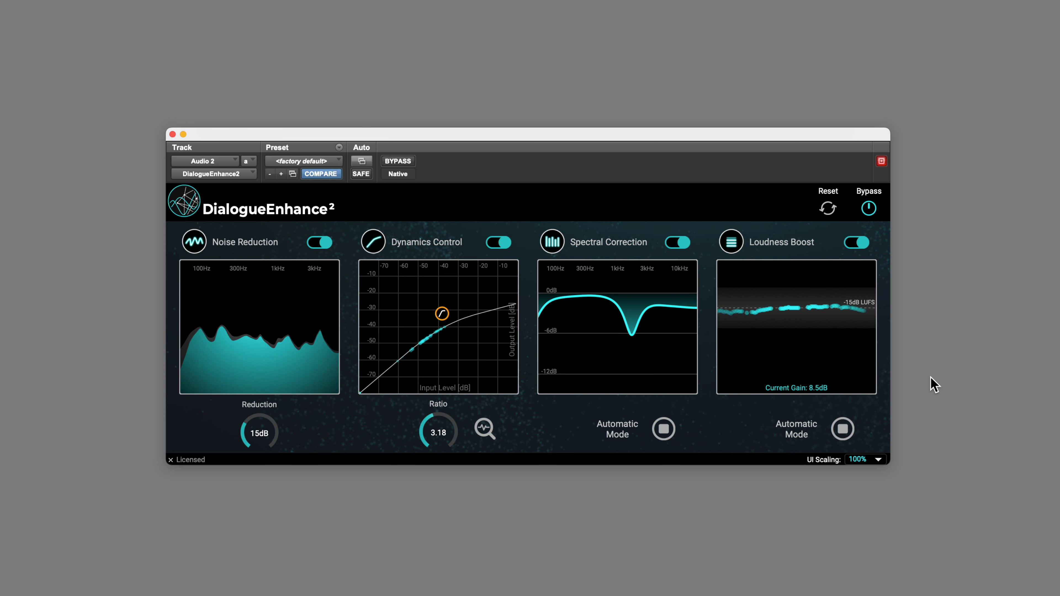
key("space")
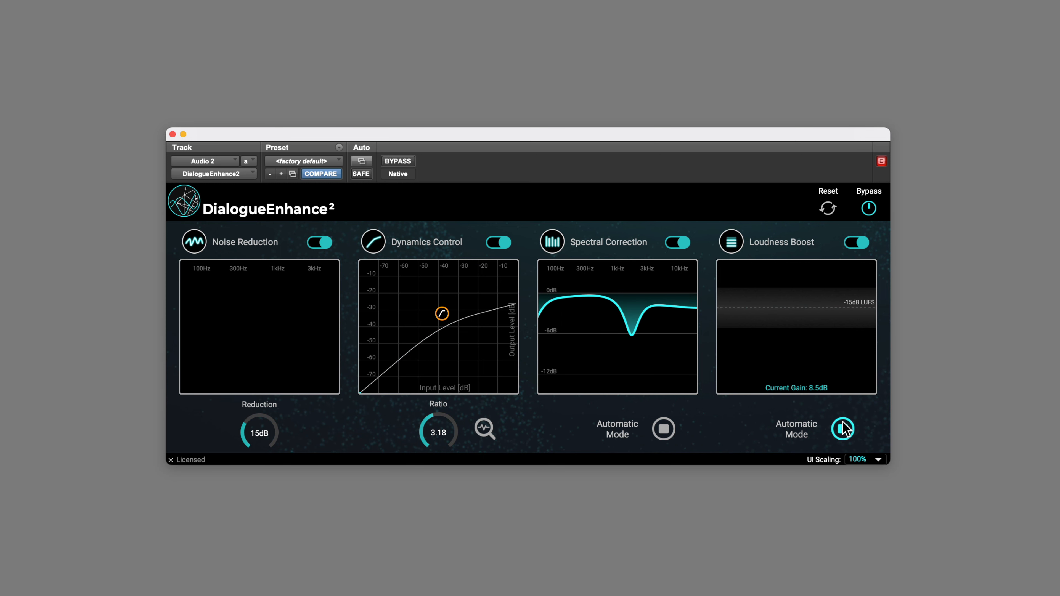
left_click(842, 429)
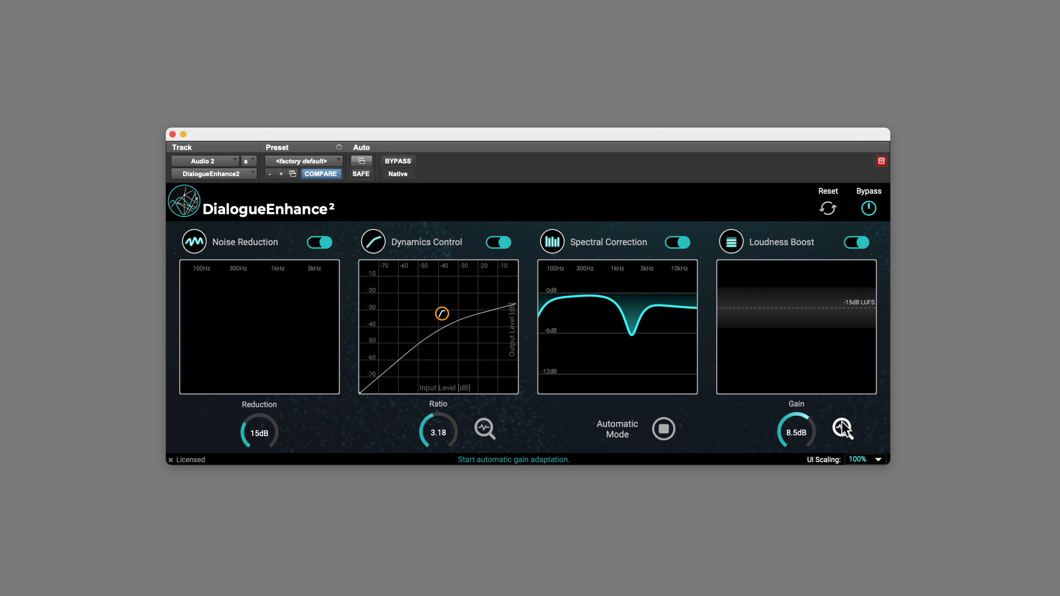
left_click(842, 428)
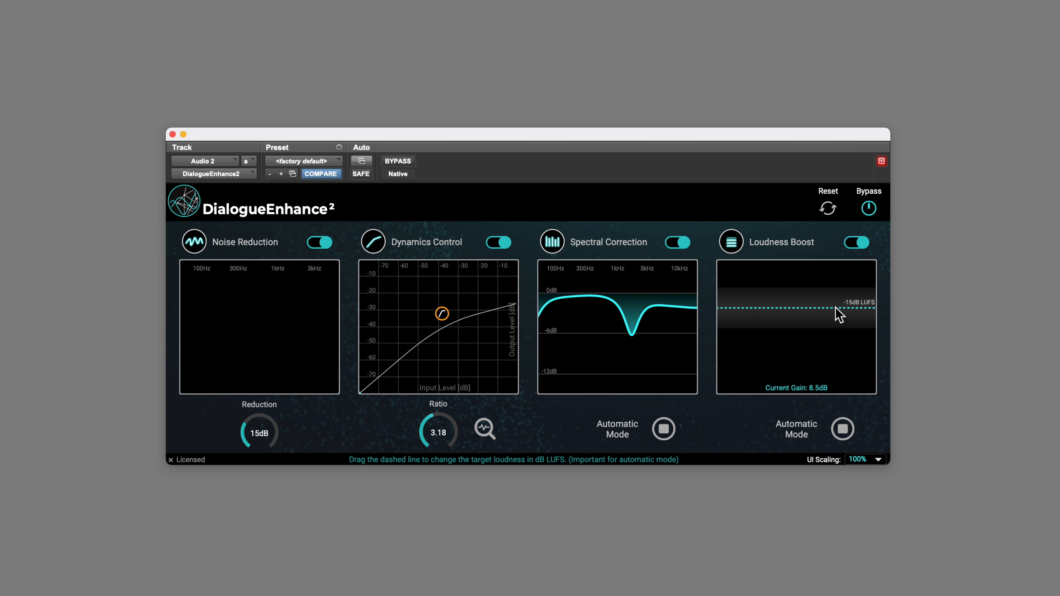
Lower the Loudness Boost target to -19 dB LUFS and play back the clip
left_click_drag(835, 310, 828, 331)
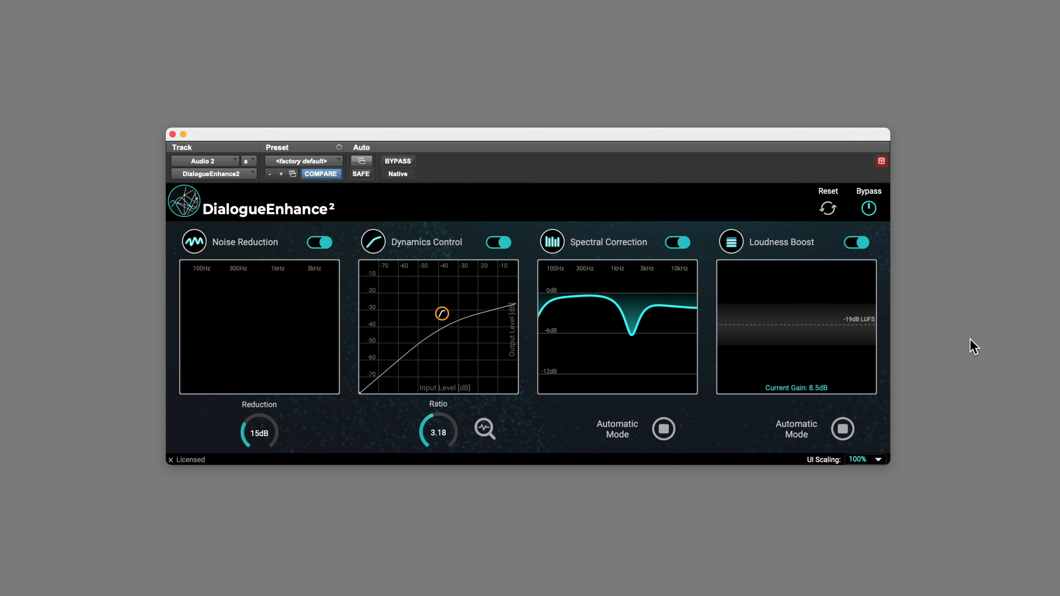
key("space")
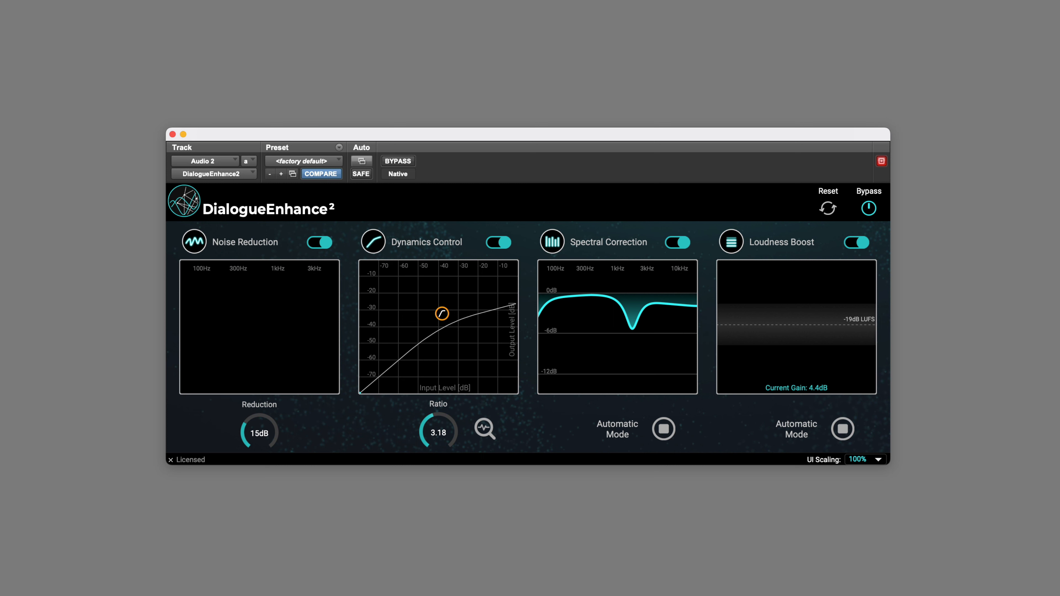
Bypass the whole plugin and switch it back on to compare processed and unprocessed audio
left_click(869, 208)
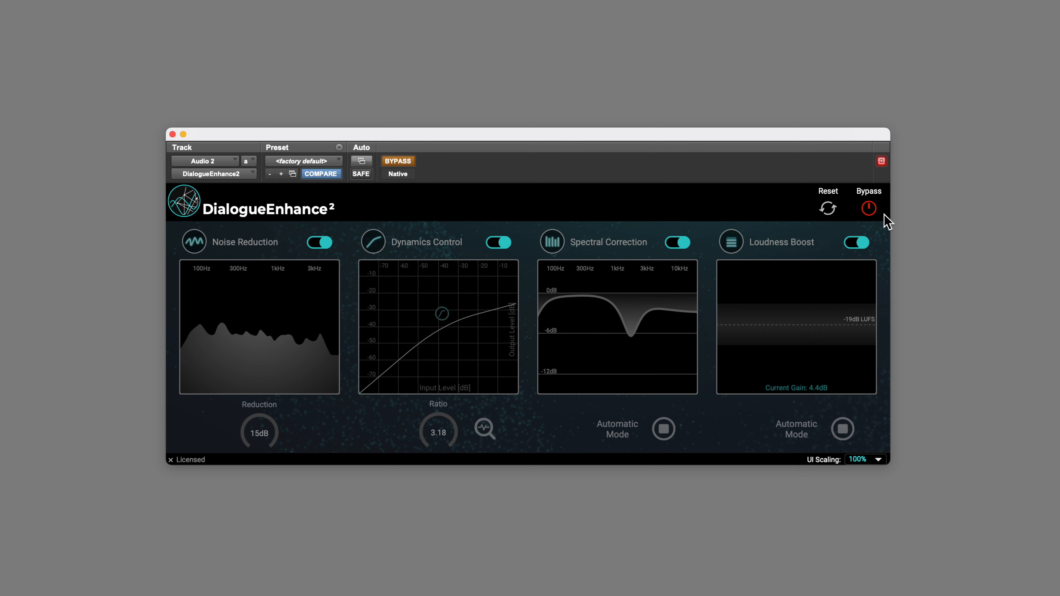
left_click(874, 213)
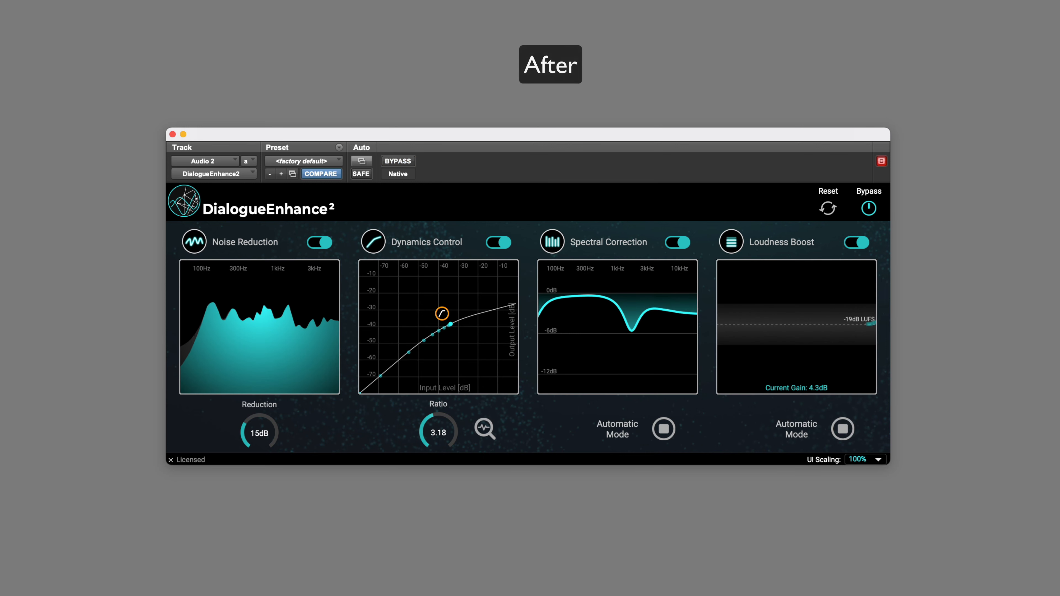